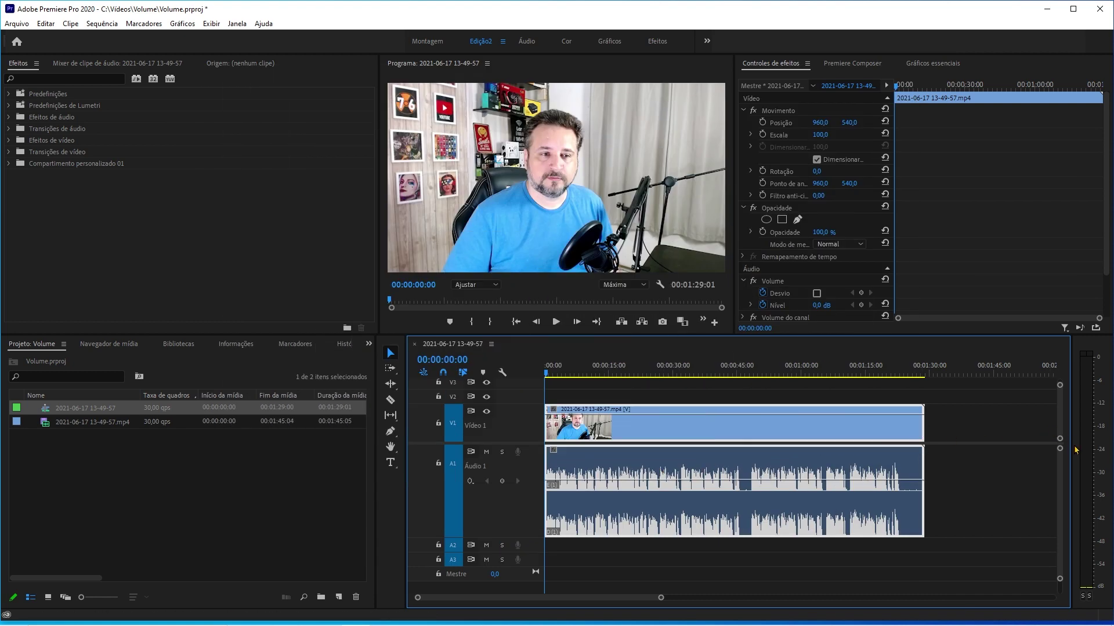
- Widen the audio meters and play the opening seconds of the sequence to check the voice level
{"action": "left_click_drag", "start_coordinate": [1074, 448], "coordinate": [1010, 447]}
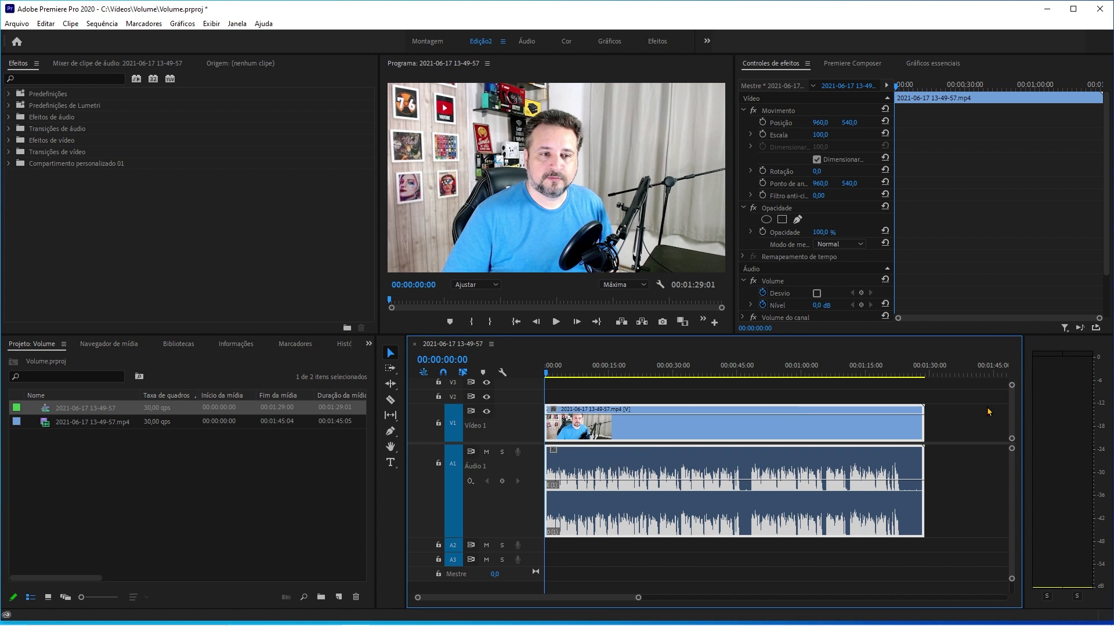
{"action": "left_click", "coordinate": [556, 322]}
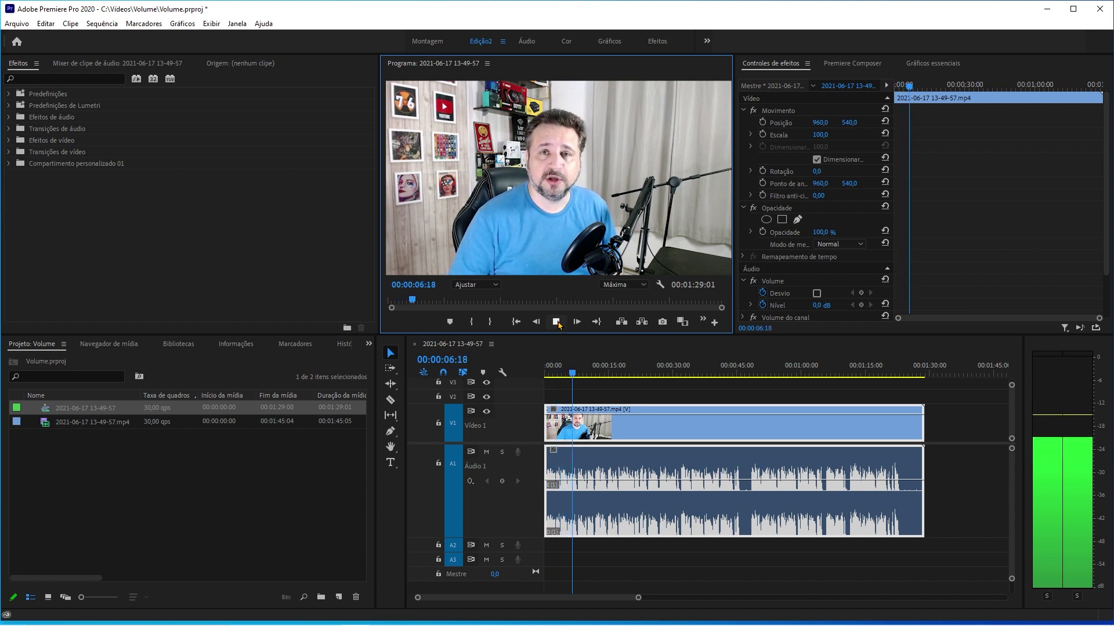
{"action": "left_click", "coordinate": [557, 322]}
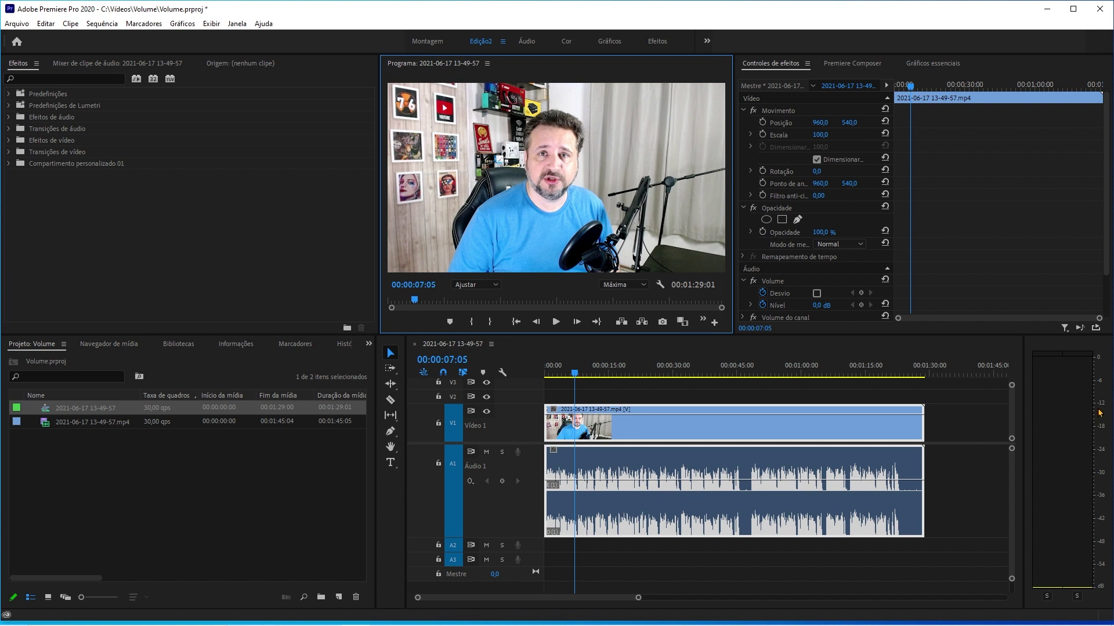
- Raise the voice clip's level on audio track 1 to 5.6 dB and play the sequence from the start
{"action": "left_click", "coordinate": [698, 482]}
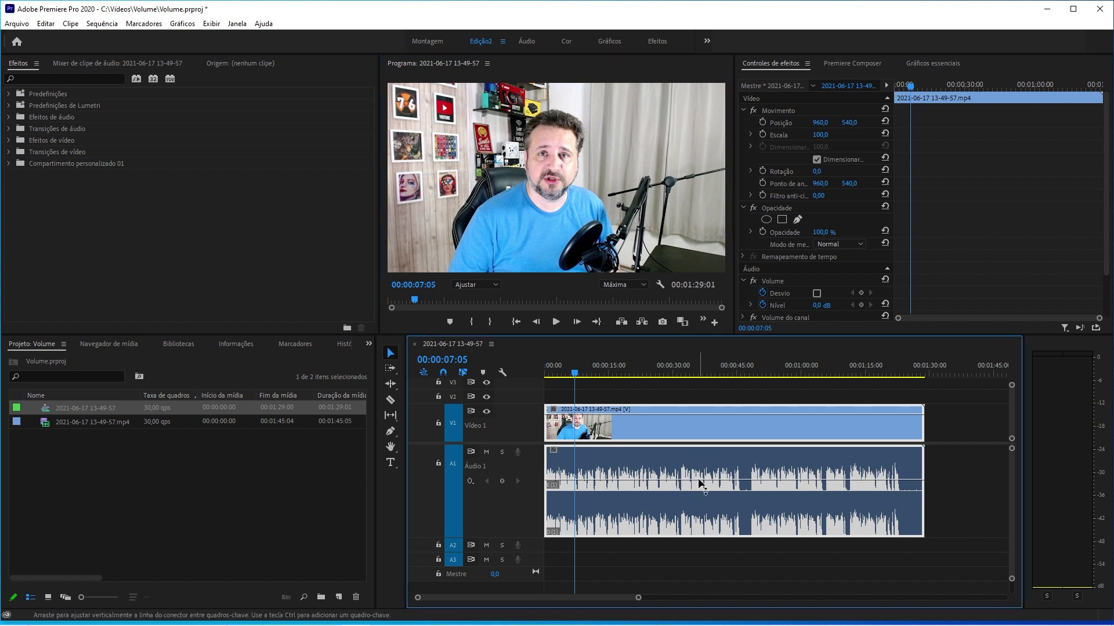
{"action": "left_click_drag", "start_coordinate": [698, 480], "coordinate": [699, 466]}
{"action": "key", "text": "space"}
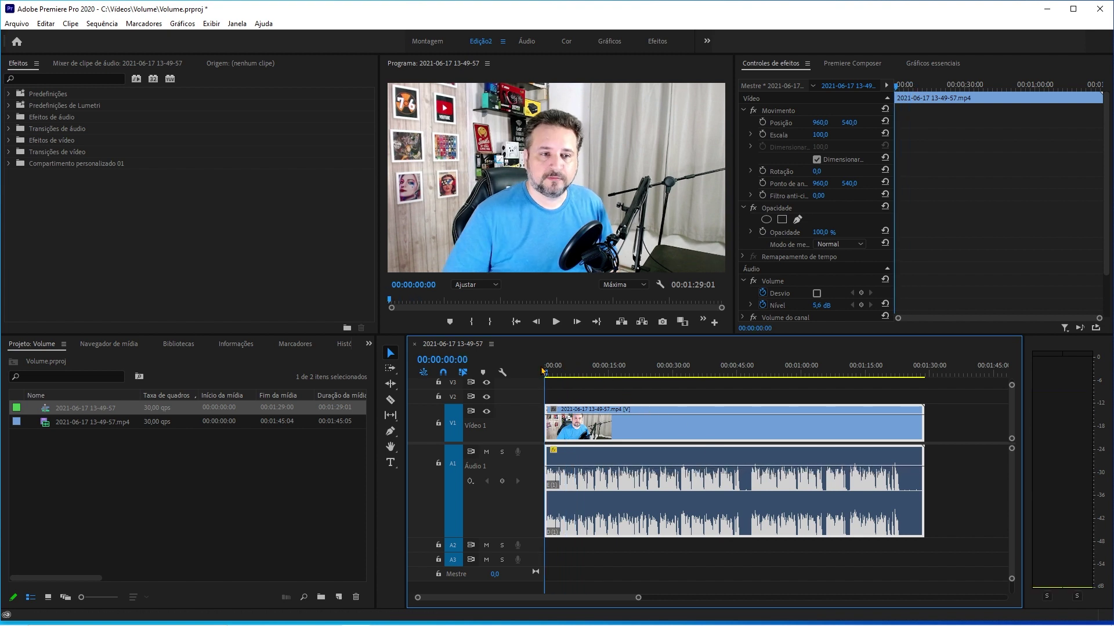
{"action": "key", "text": "Home"}
{"action": "key", "text": "space"}
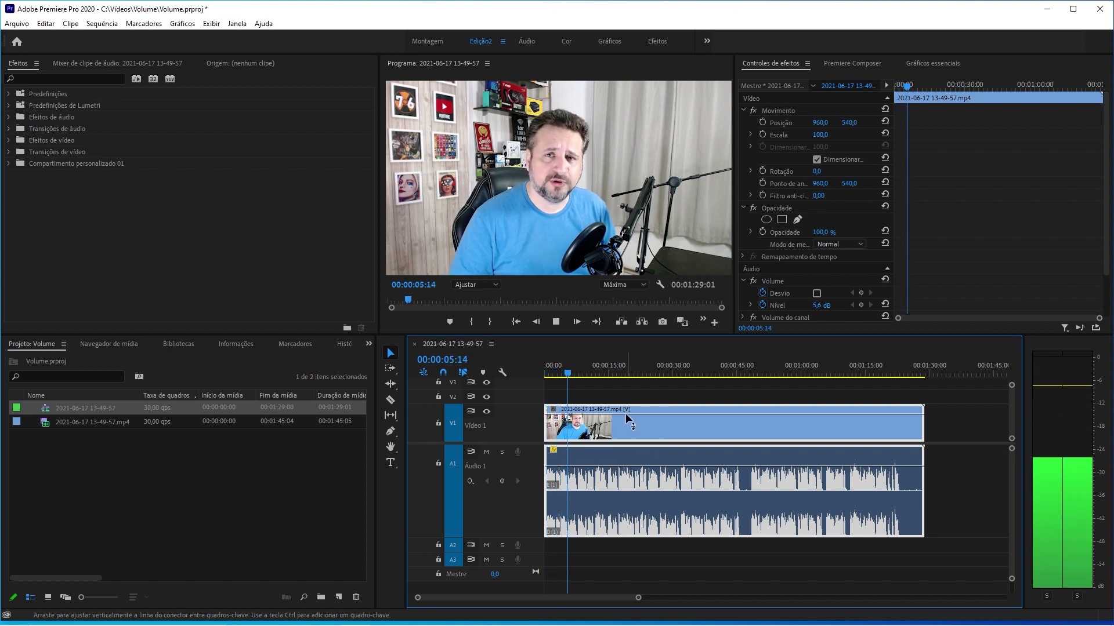
{"action": "key", "text": "space"}
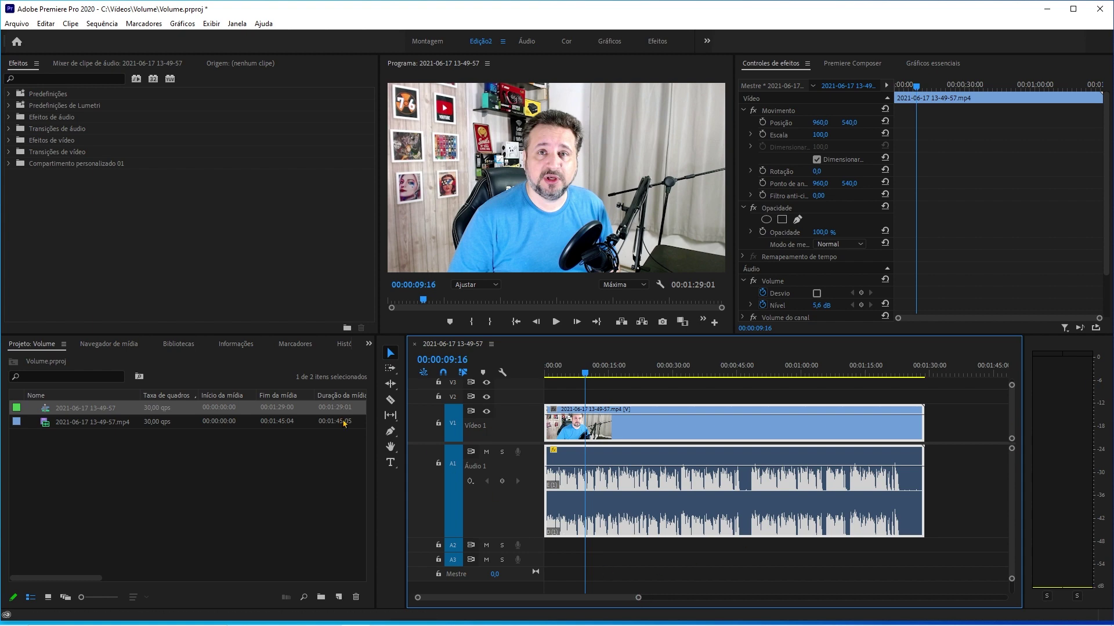
- Import the music file Jindupe.mp3 and place it on audio track 2 at the start of the sequence
{"action": "right_click", "coordinate": [161, 462]}
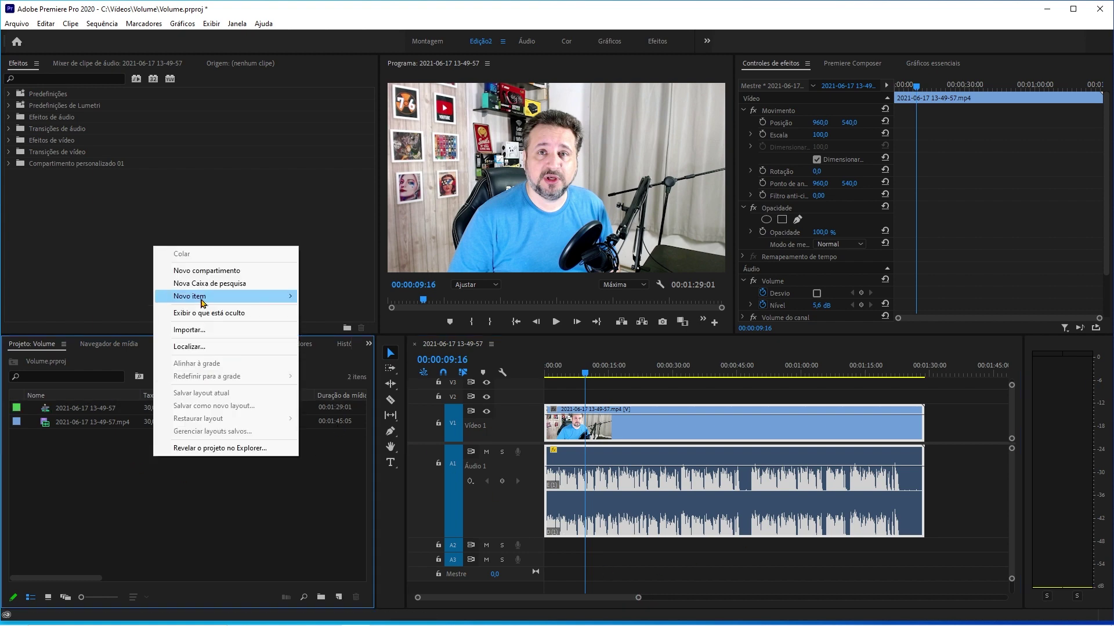
{"action": "left_click", "coordinate": [179, 334]}
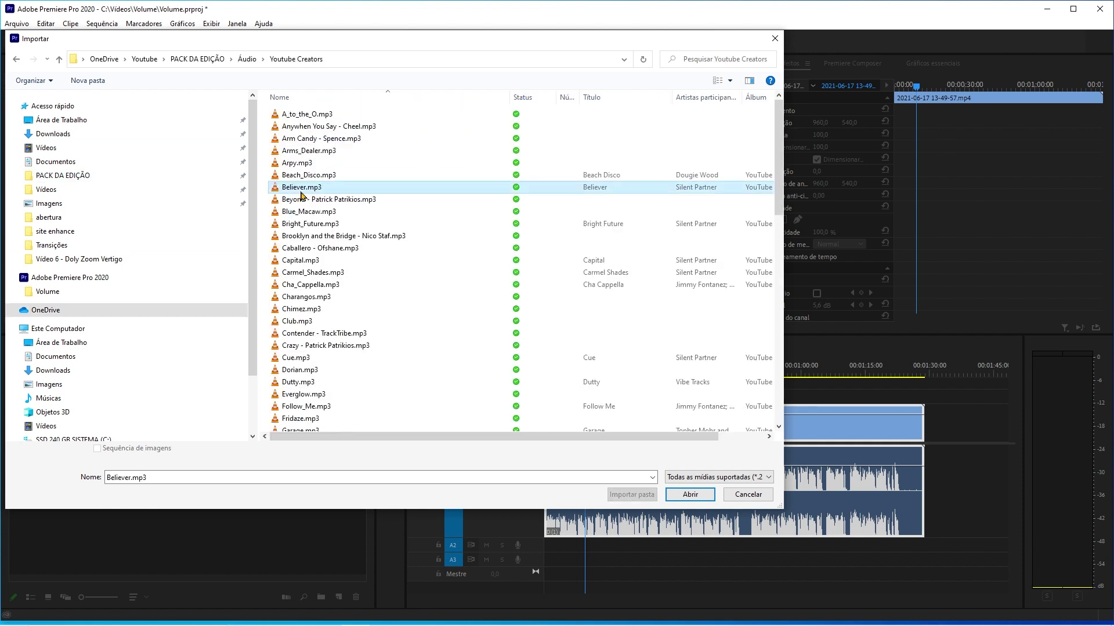
{"action": "left_click", "coordinate": [690, 494]}
{"action": "left_click_drag", "start_coordinate": [74, 436], "coordinate": [551, 542]}
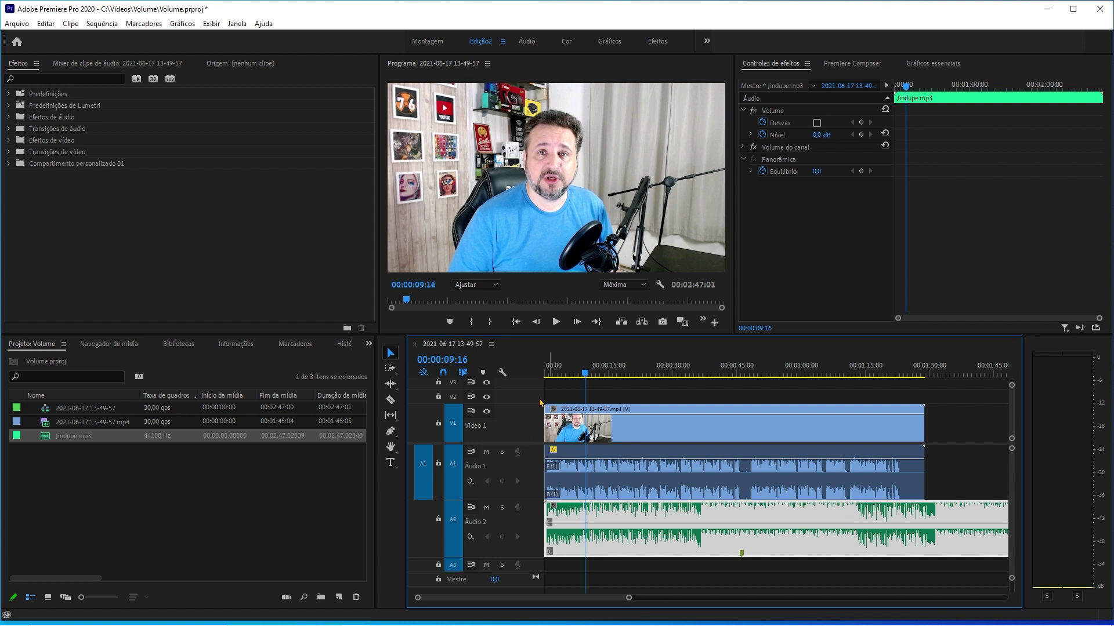
- Play the voice and music mix from the start and from about 38 seconds to check the combined level, ending back at the start
{"action": "key", "text": "Home"}
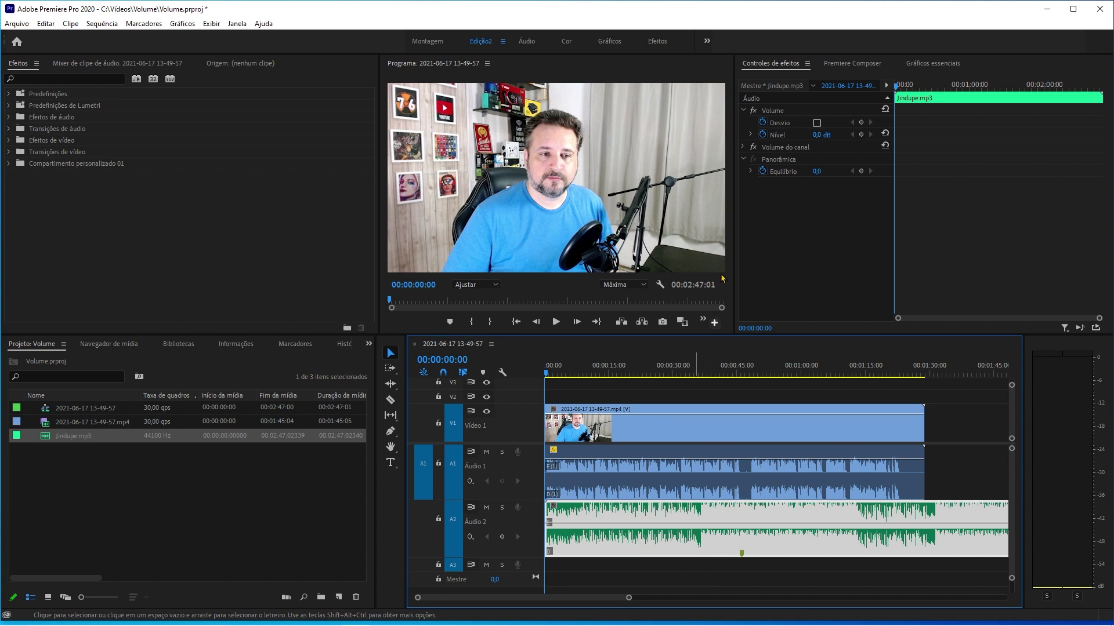
{"action": "left_click", "coordinate": [555, 322]}
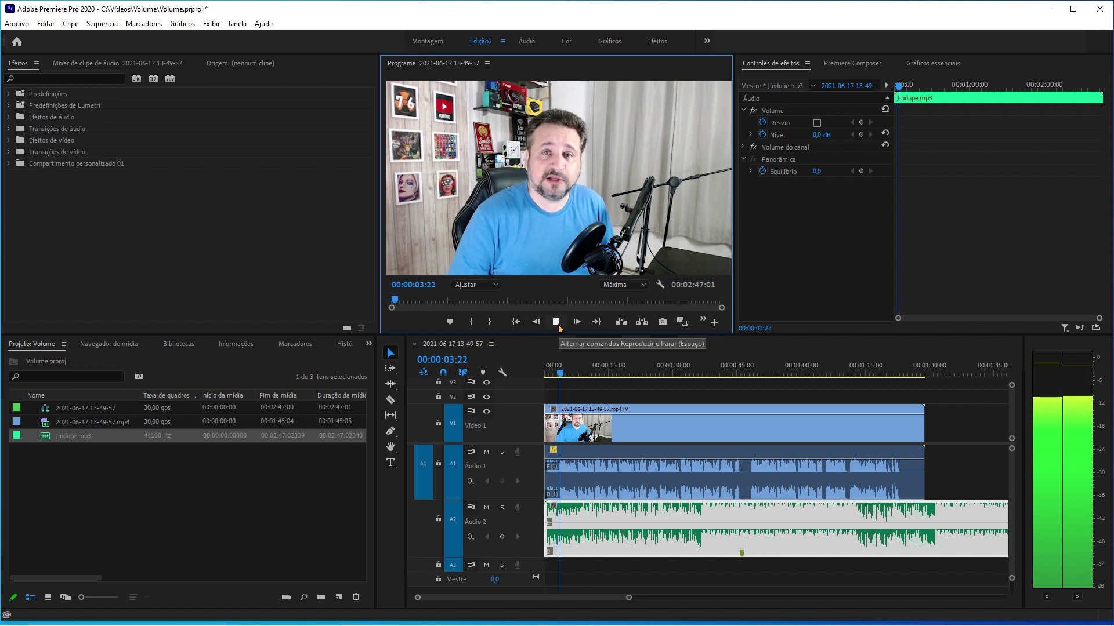
{"action": "left_click", "coordinate": [558, 325]}
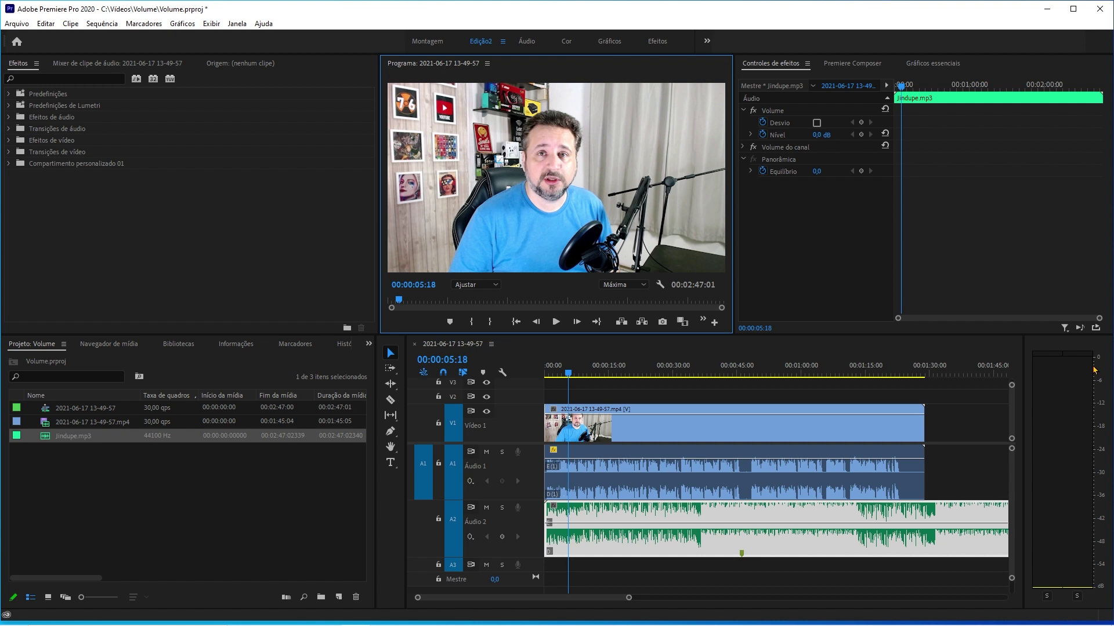
{"action": "left_click", "coordinate": [707, 373]}
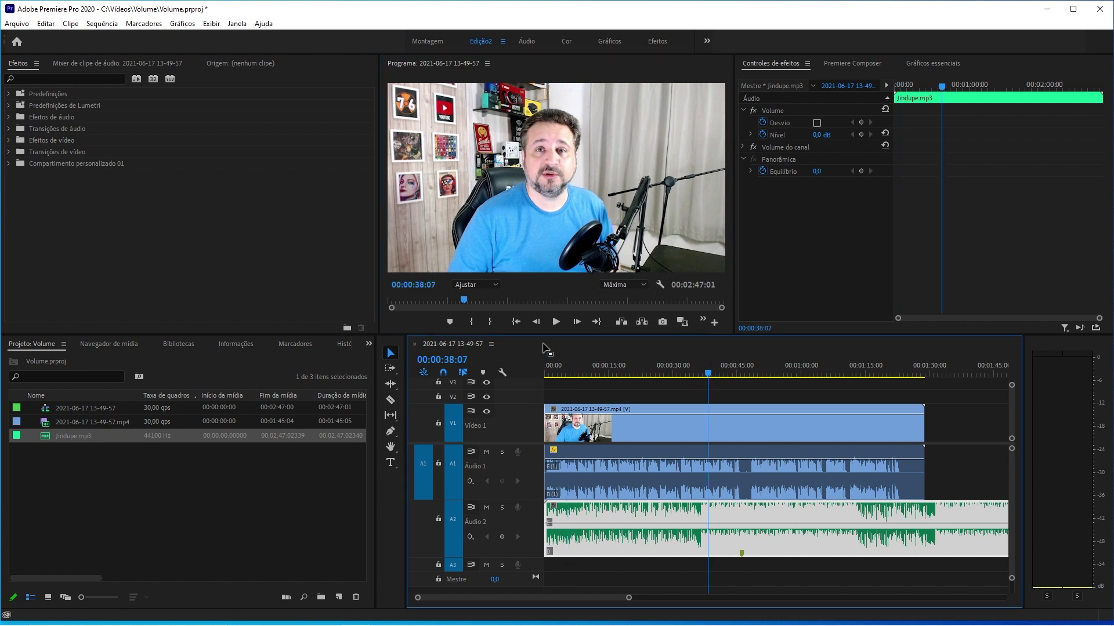
{"action": "left_click", "coordinate": [560, 323]}
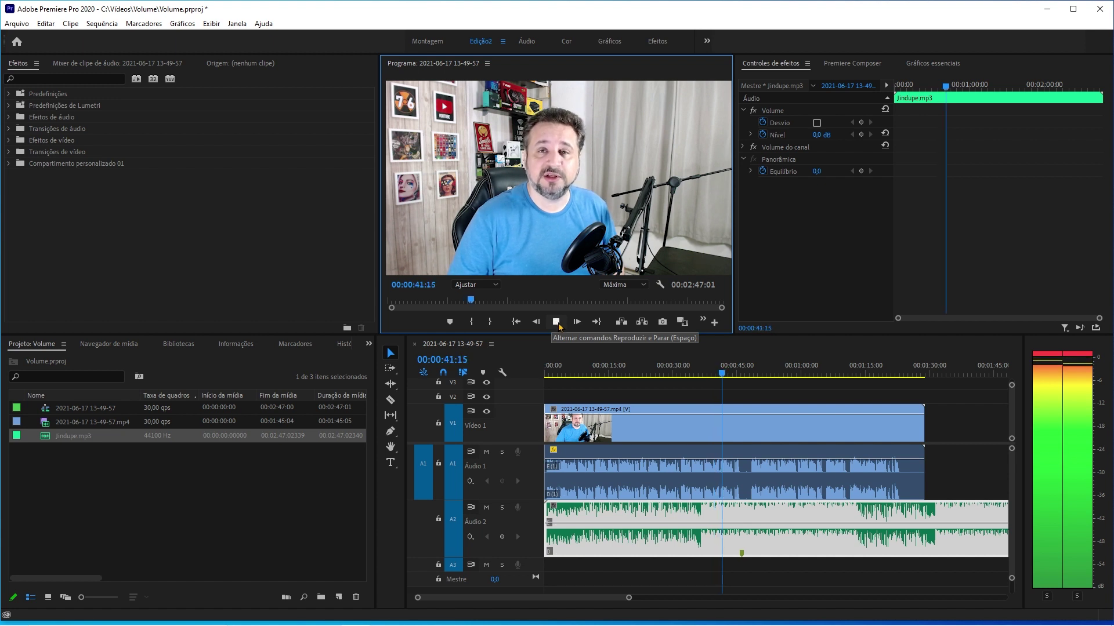
{"action": "left_click", "coordinate": [558, 323]}
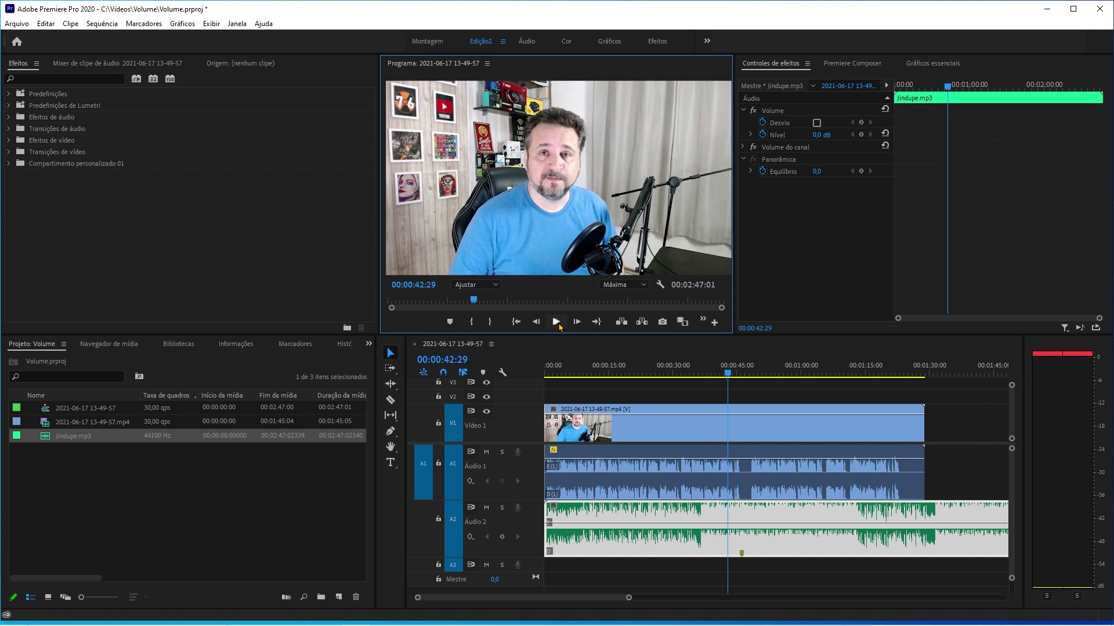
{"action": "left_click", "coordinate": [590, 399]}
{"action": "key", "text": "Home"}
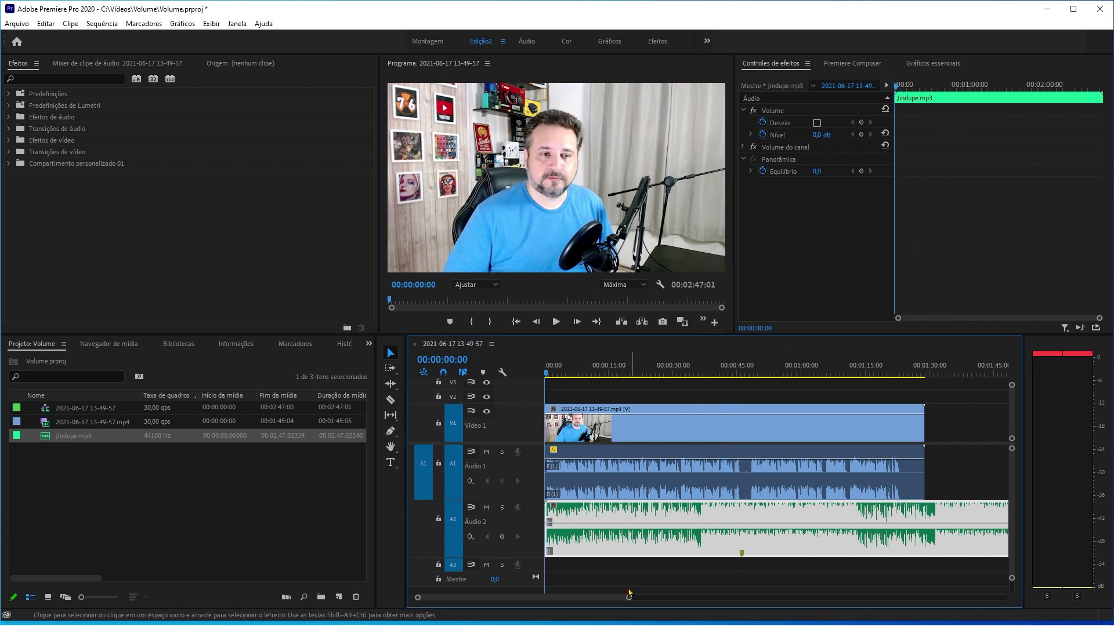
- Try a level of -20 dB on the music clip and play the mix
{"action": "left_click", "coordinate": [821, 134]}
{"action": "type", "text": "-20"}
{"action": "left_click", "coordinate": [560, 322]}
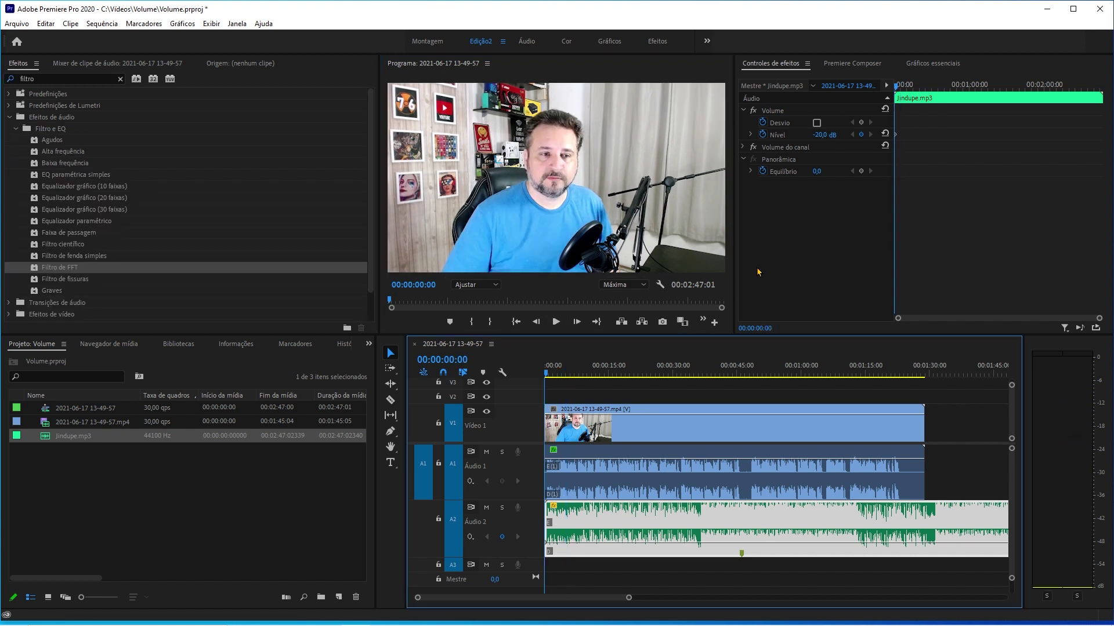
- Set the music clip's level to -25 dB and play the mix from the start
{"action": "left_click", "coordinate": [826, 134]}
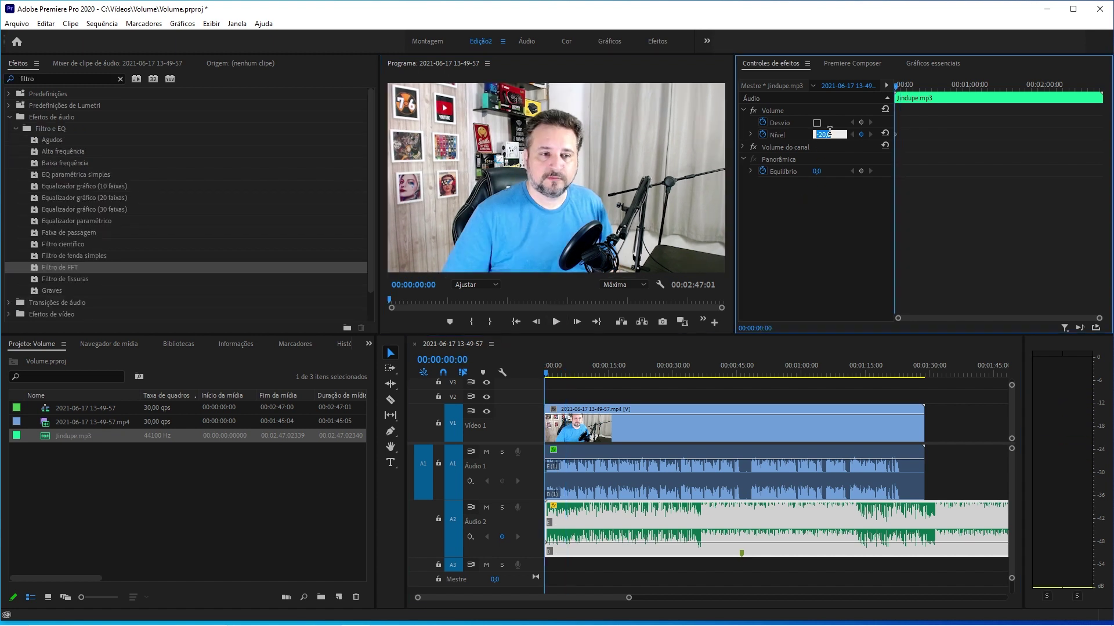
{"action": "type", "text": "-25"}
{"action": "key", "text": "Return"}
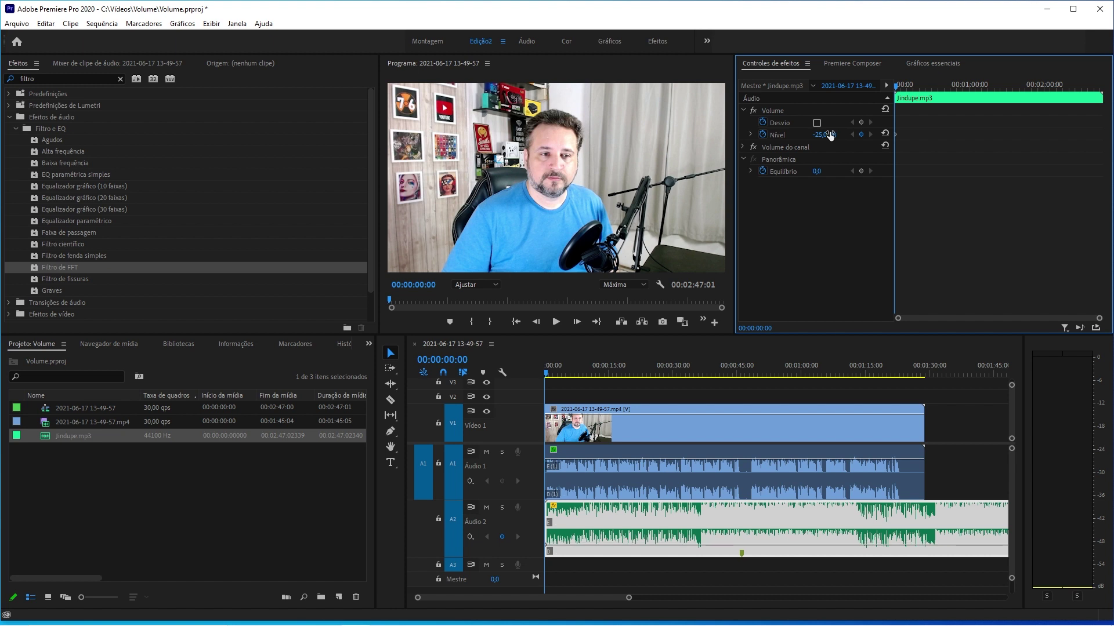
{"action": "key", "text": "space"}
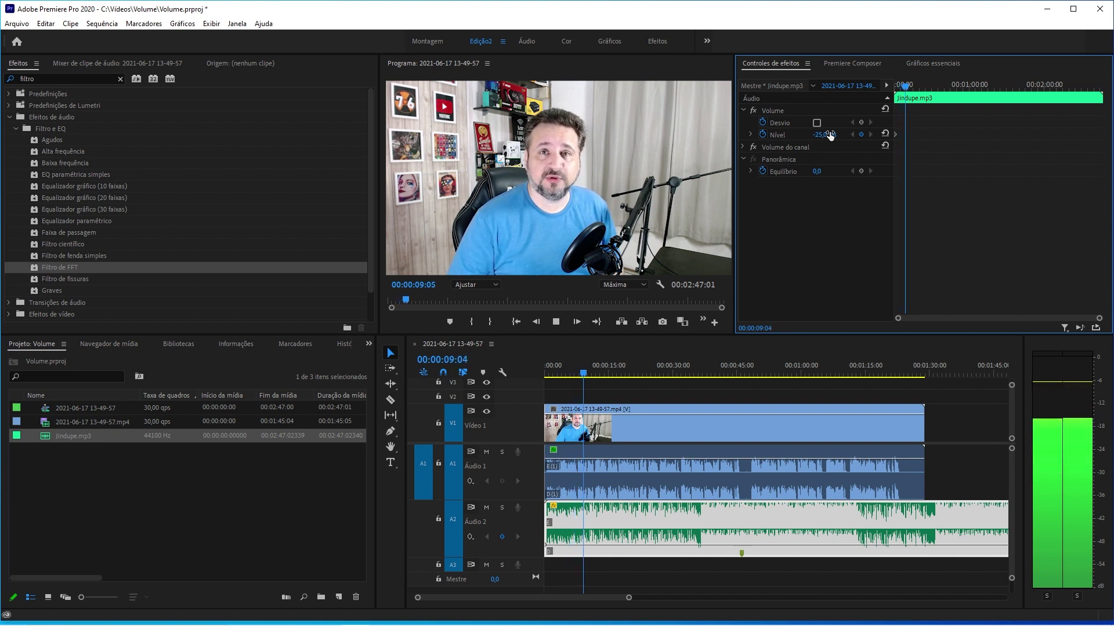
- Play the sequence around 36 to 45 seconds with audio track 1 muted to locate where the music's loudness changes
{"action": "left_click_drag", "start_coordinate": [829, 135], "coordinate": [824, 139]}
{"action": "left_click_drag", "start_coordinate": [689, 375], "coordinate": [700, 378]}
{"action": "key", "text": "space"}
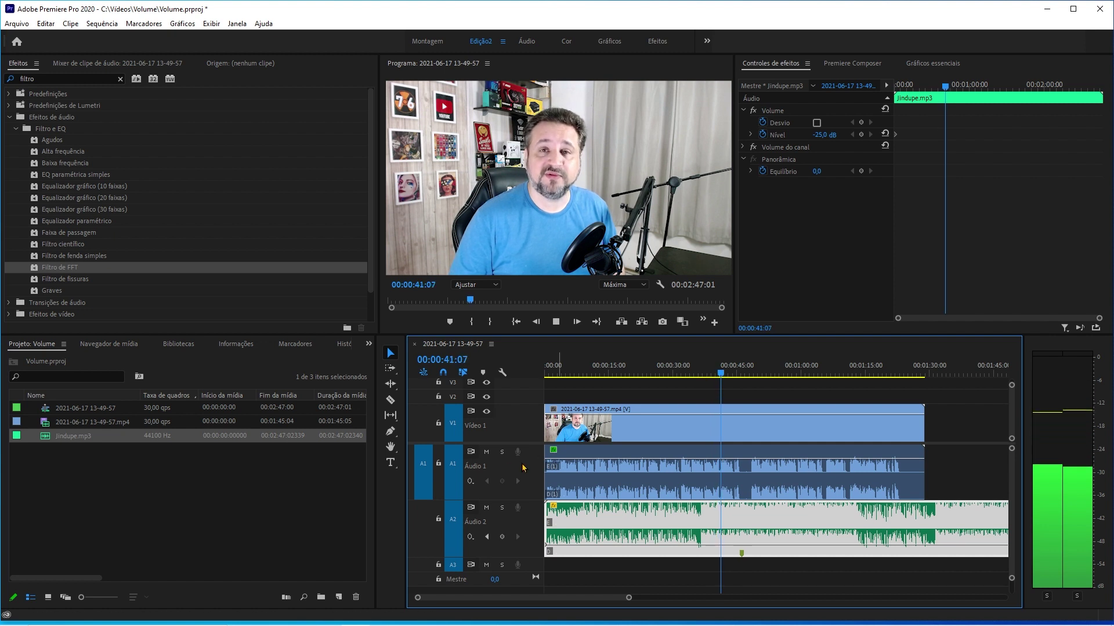
{"action": "key", "text": "space"}
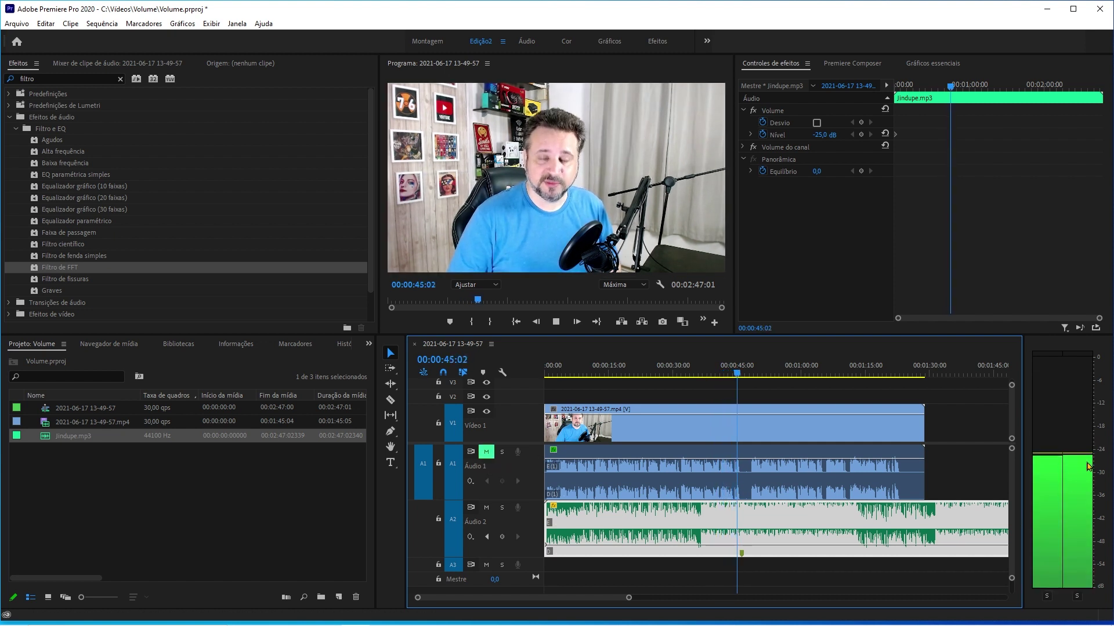
{"action": "key", "text": "space"}
{"action": "left_click", "coordinate": [691, 374]}
{"action": "key", "text": "space"}
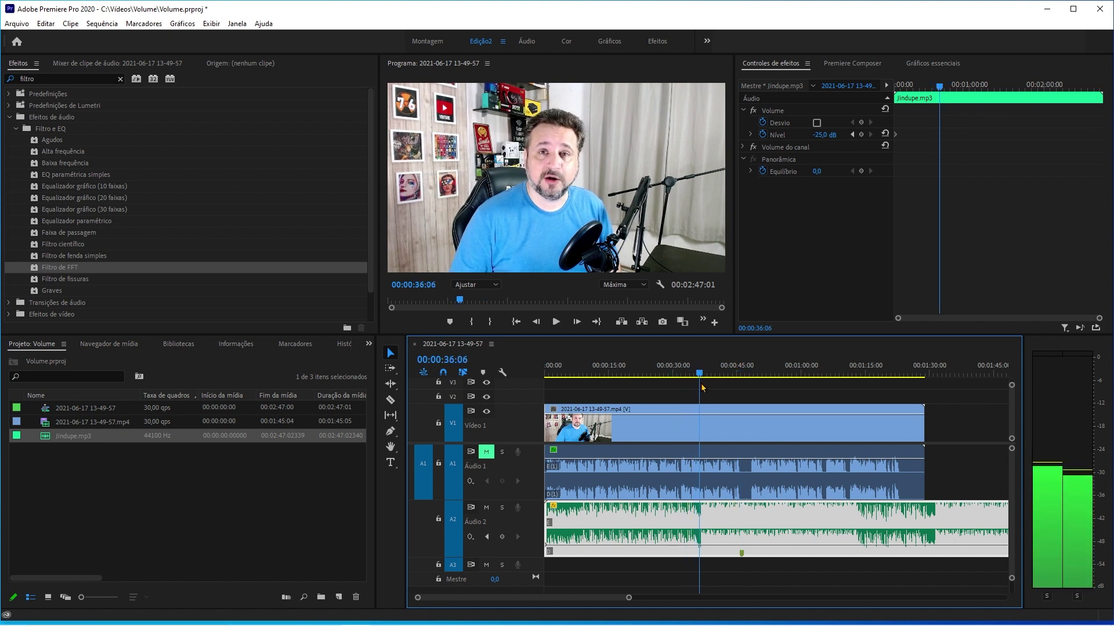
{"action": "key", "text": "space"}
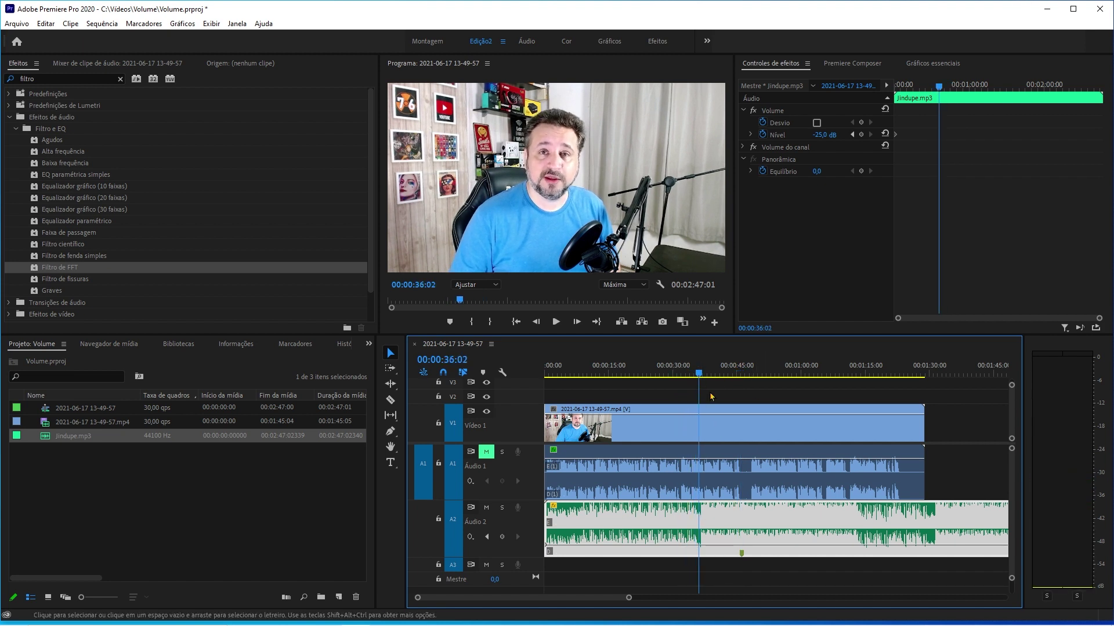
- Keyframe the music clip's level from -25 dB at 00:00:36:02 to -30 dB at 00:00:38:15 and play the change
{"action": "left_click", "coordinate": [861, 134]}
{"action": "left_click", "coordinate": [700, 373]}
{"action": "key", "text": "space"}
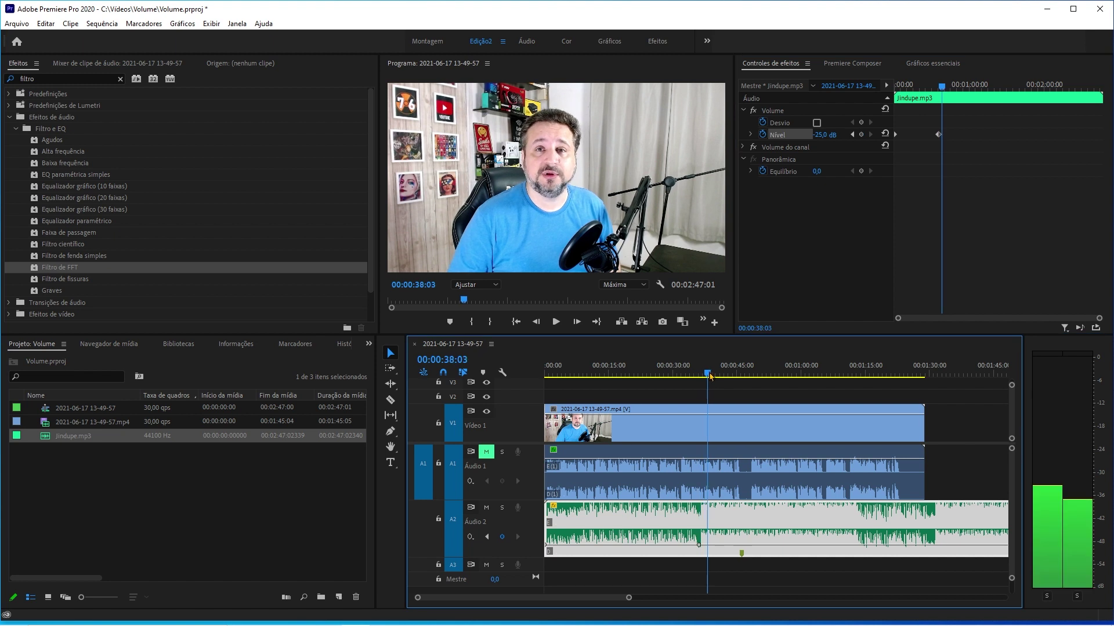
{"action": "left_click", "coordinate": [862, 137]}
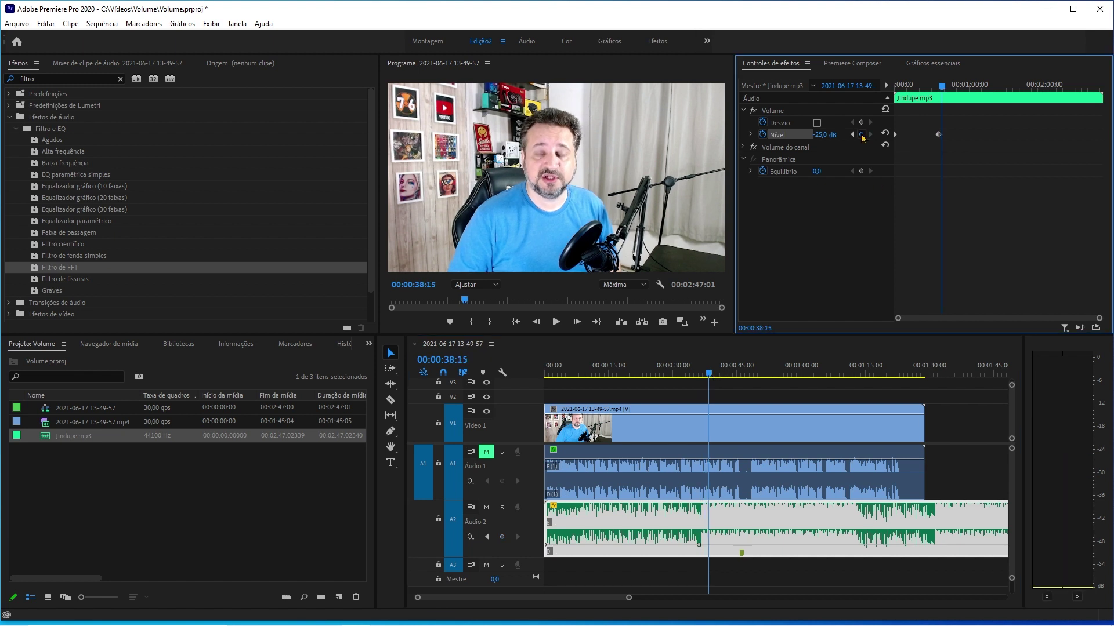
{"action": "left_click", "coordinate": [862, 135]}
{"action": "left_click", "coordinate": [830, 132]}
{"action": "type", "text": "-30"}
{"action": "key", "text": "Return"}
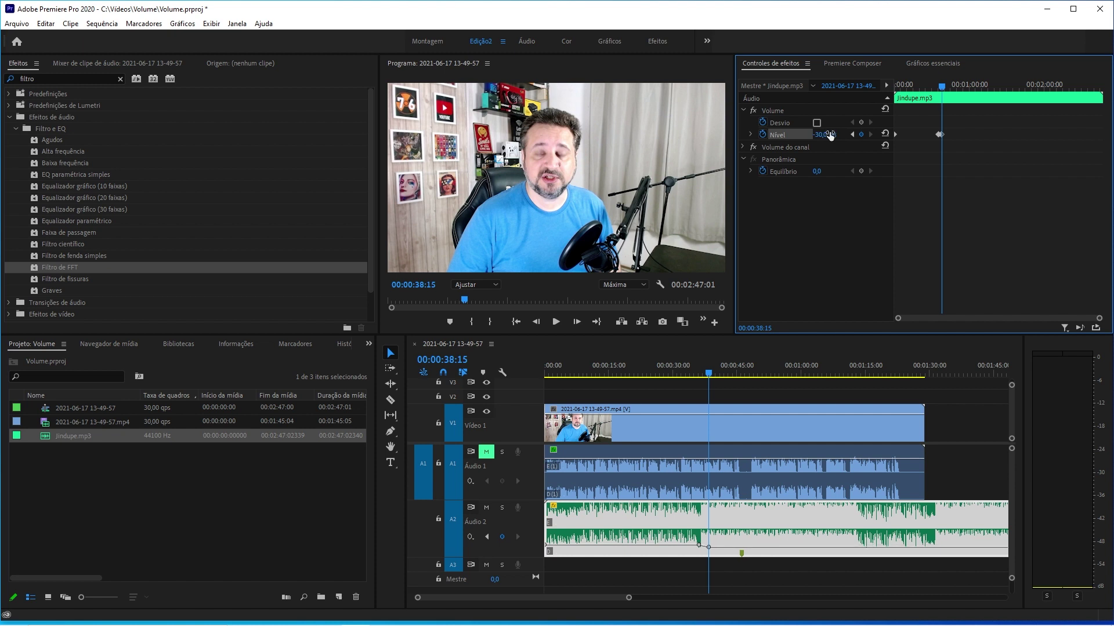
{"action": "left_click", "coordinate": [681, 375]}
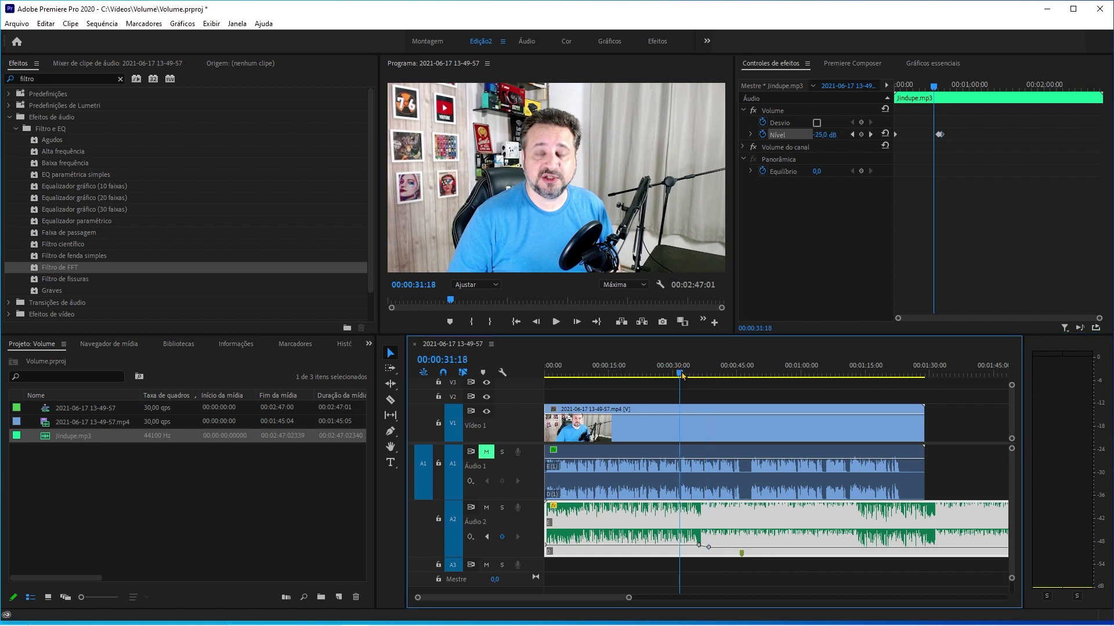
{"action": "key", "text": "space"}
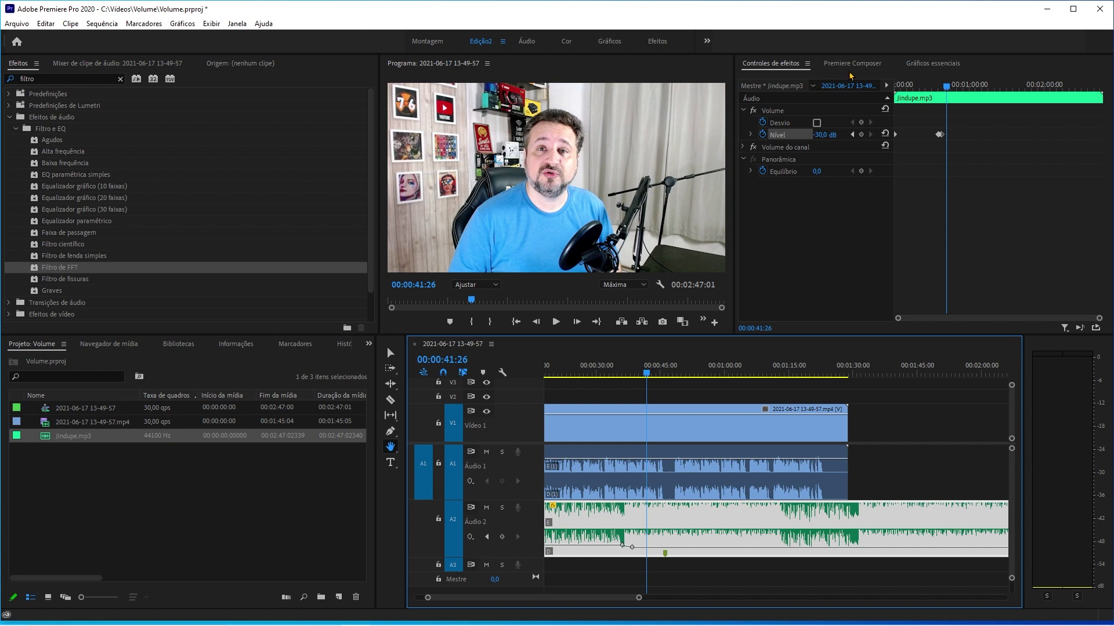
- Insert the Premiere Composer Starter Pack transition Diagonal Stripes 1-color, Bottom-Left variant, at 00:00:41:26
{"action": "left_click", "coordinate": [854, 65]}
{"action": "left_click", "coordinate": [786, 119]}
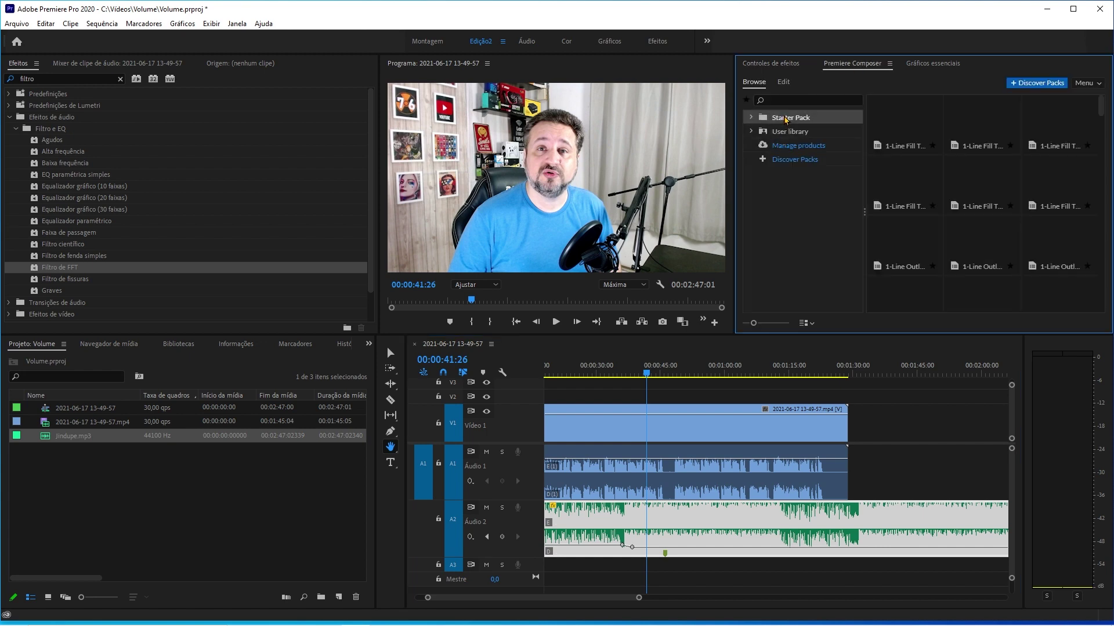
{"action": "left_click", "coordinate": [799, 160]}
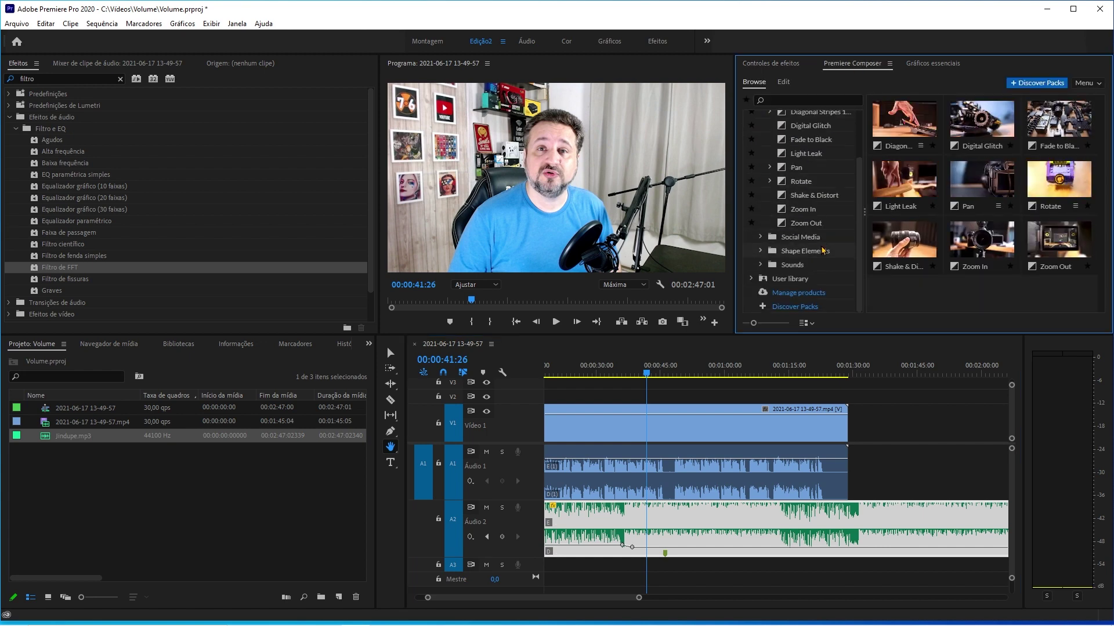
{"action": "left_click", "coordinate": [812, 173]}
{"action": "double_click", "coordinate": [904, 122]}
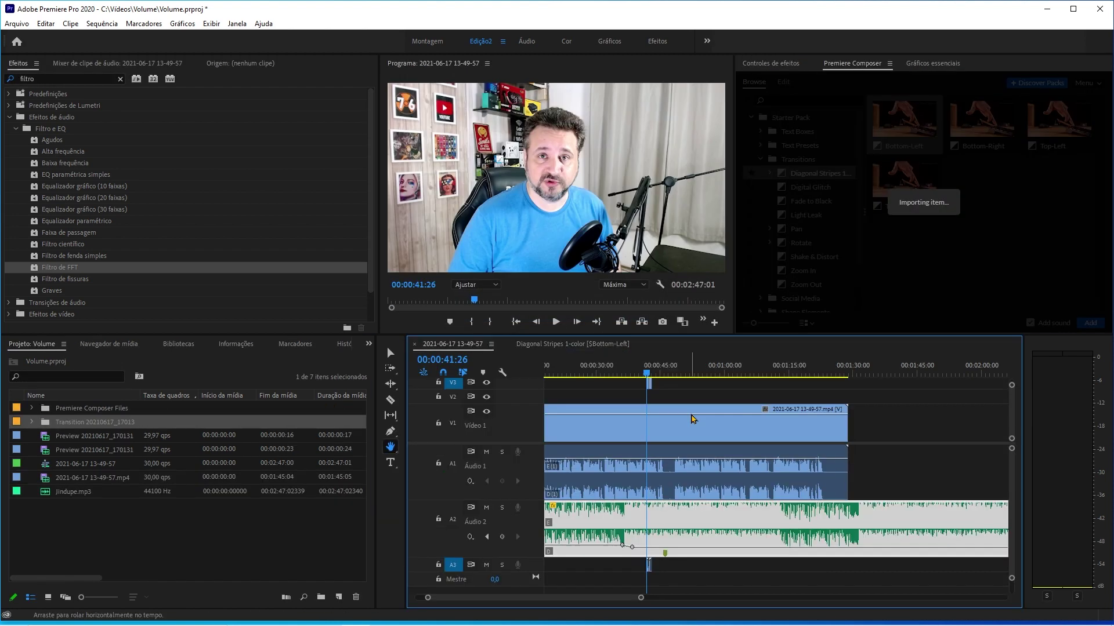
- Play the inserted diagonal stripes transition to check its sound level against the voice and music
{"action": "key", "text": "="}
{"action": "key", "text": "="}
{"action": "key", "text": "="}
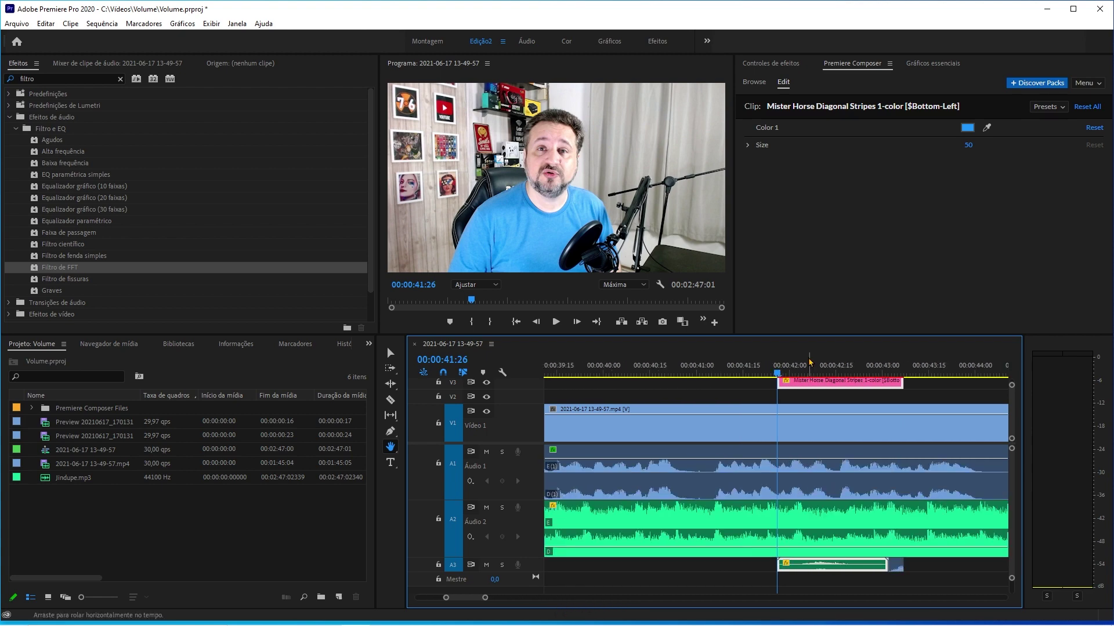
{"action": "key", "text": "space"}
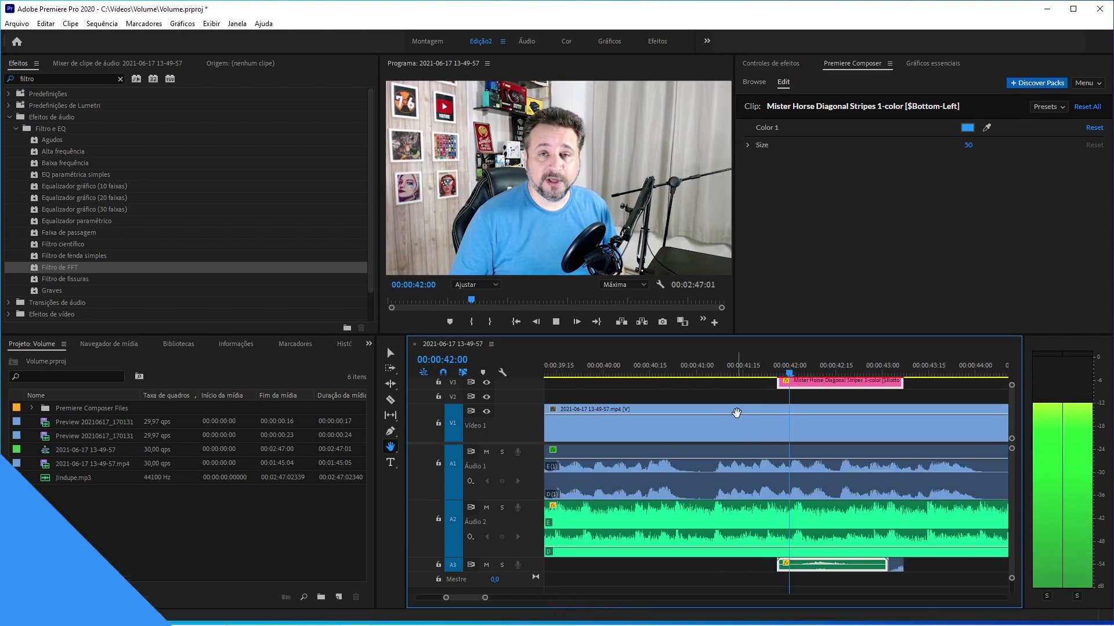
- Replay the diagonal stripes transition from 00:00:40:26 with audio tracks 1 and 2 muted to check its sound level alone
{"action": "key", "text": "space"}
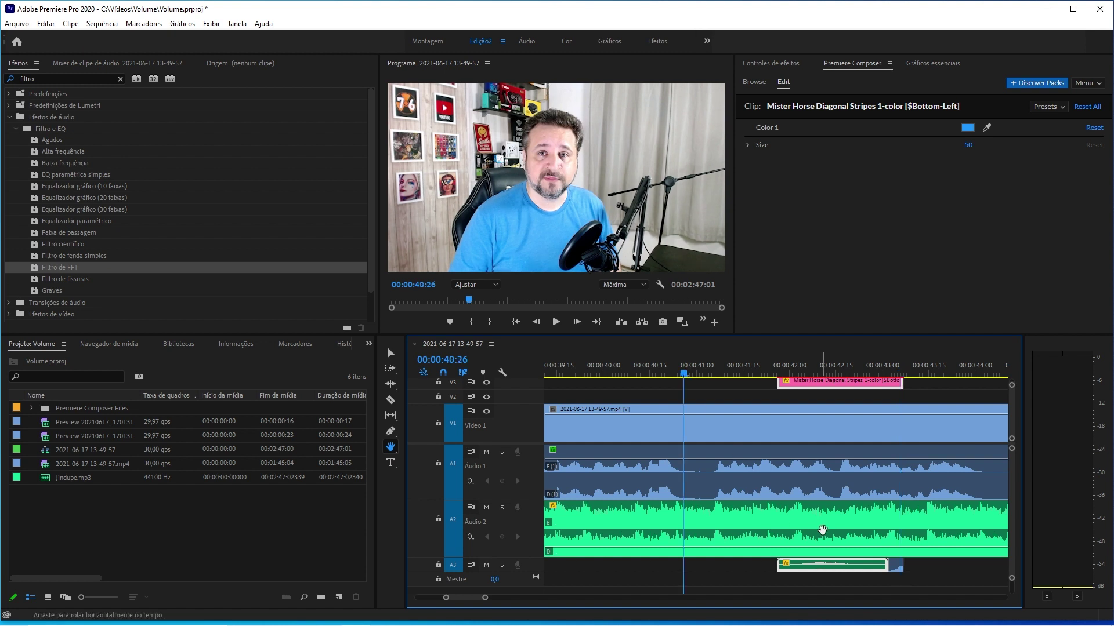
{"action": "key", "text": "space"}
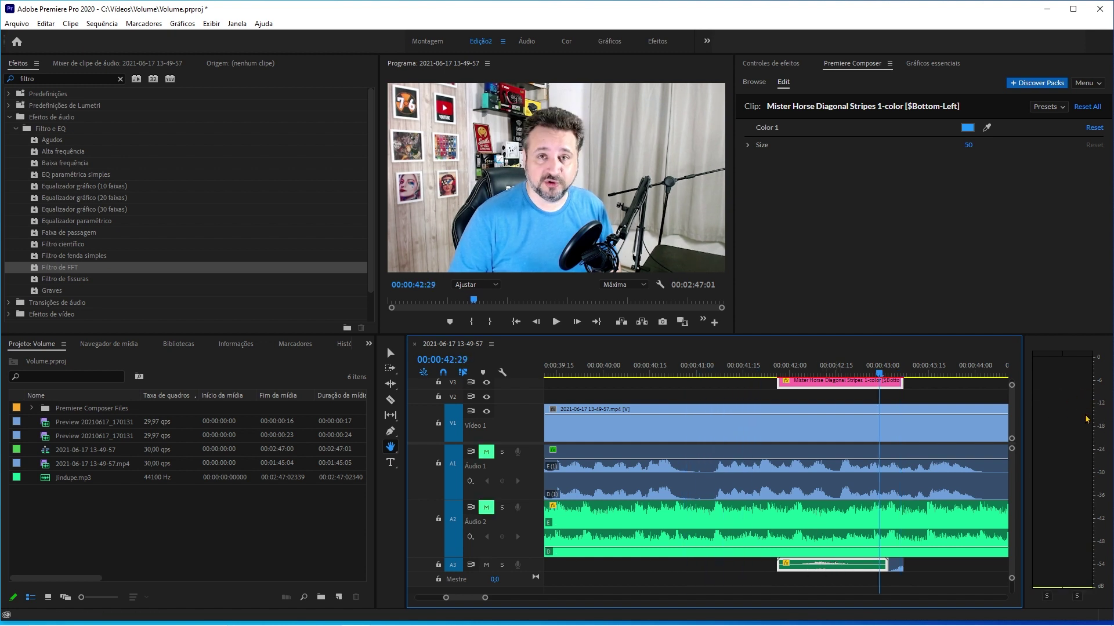
- Set the volume level of the Swoosh Transition 03.wav clip on audio track 3 to -12 dB
{"action": "key", "text": "v"}
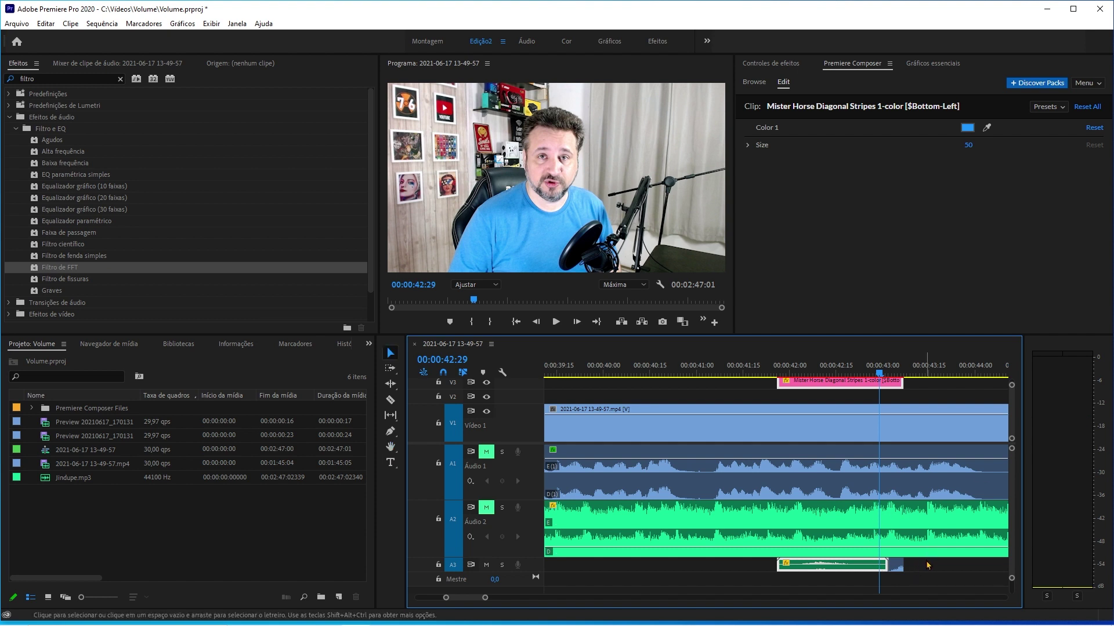
{"action": "left_click", "coordinate": [812, 559]}
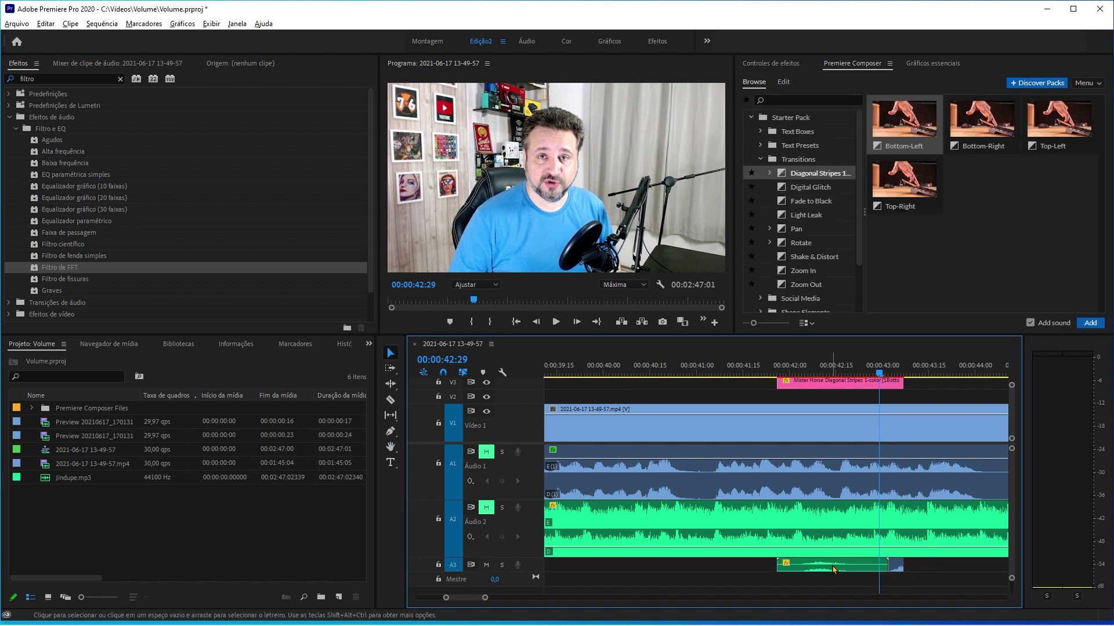
{"action": "left_click", "coordinate": [764, 64]}
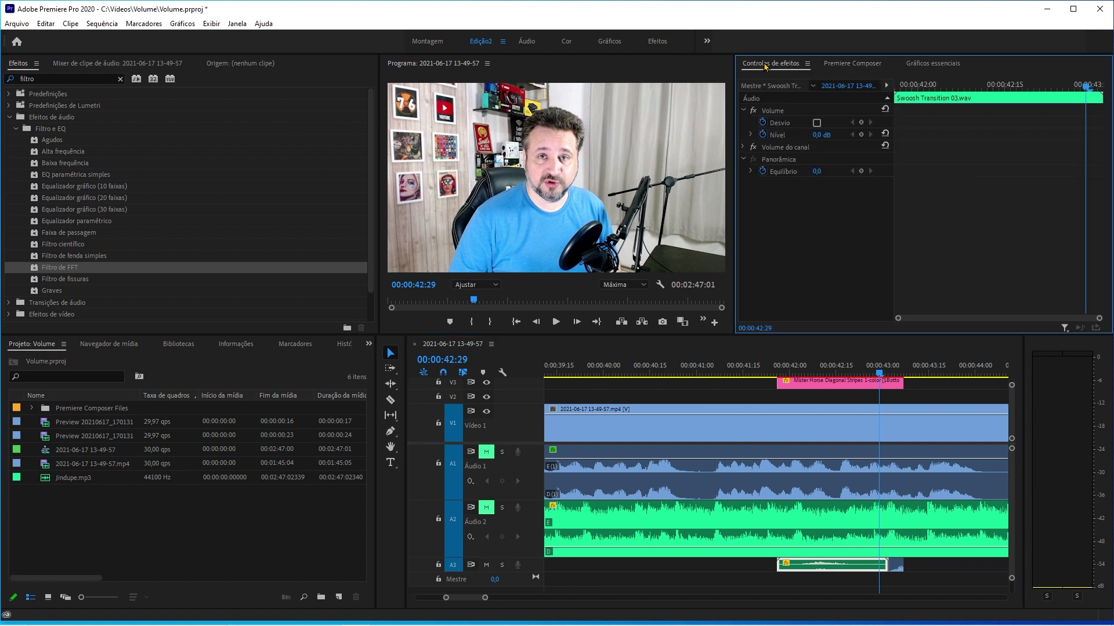
{"action": "left_click", "coordinate": [822, 137]}
- Play the sequence from 00:00:41:13 through the transition to check the swoosh sound's level on the audio meters
{"action": "left_click", "coordinate": [738, 364]}
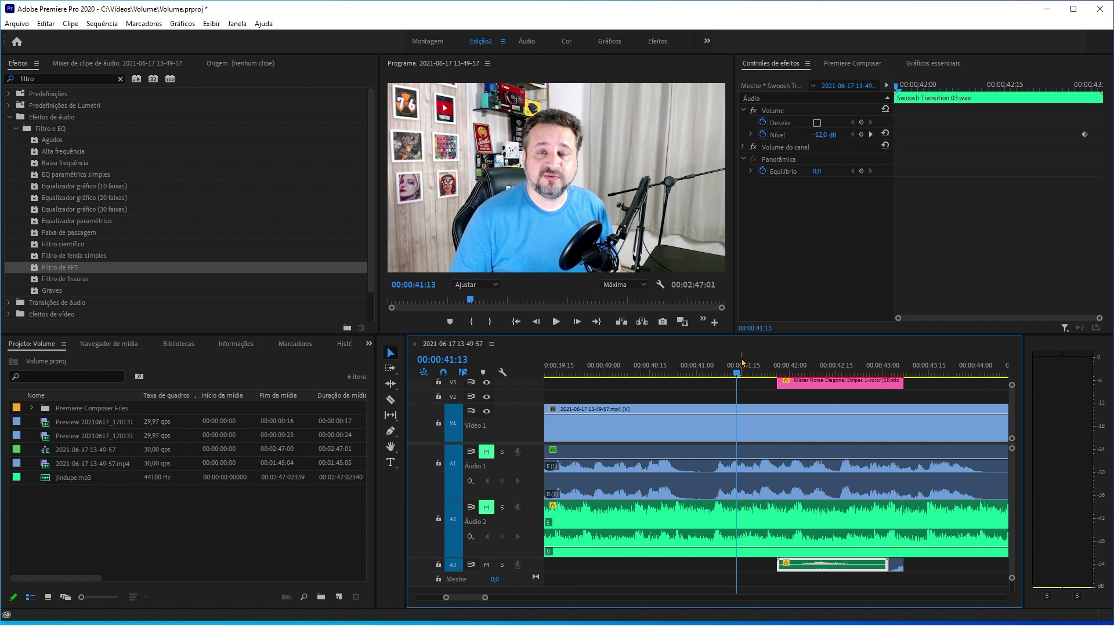
{"action": "key", "text": "space"}
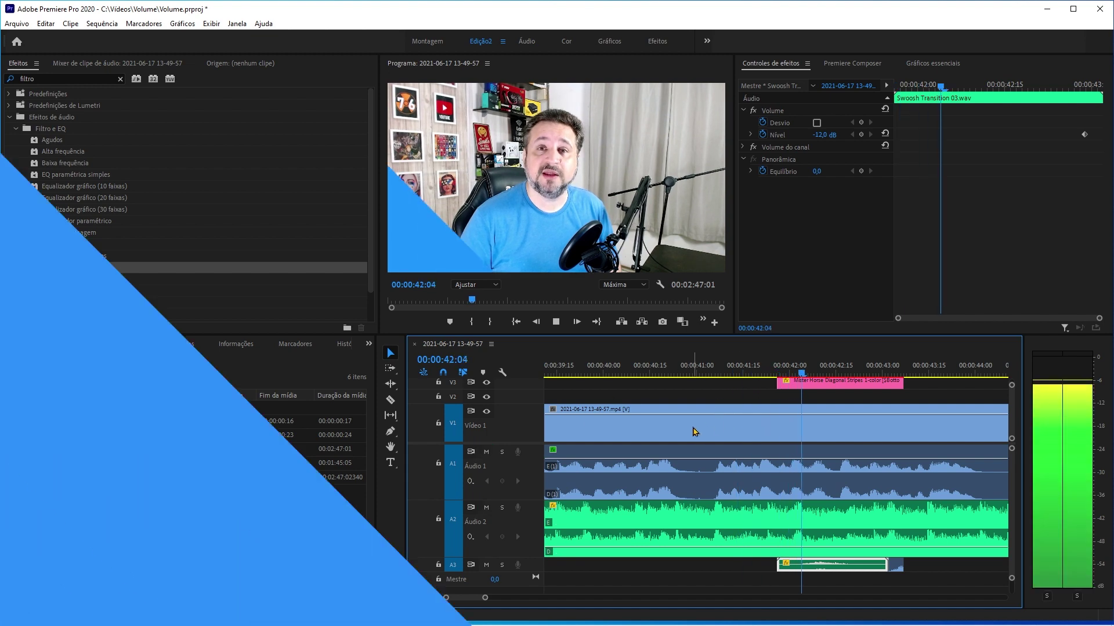
{"action": "key", "text": "space"}
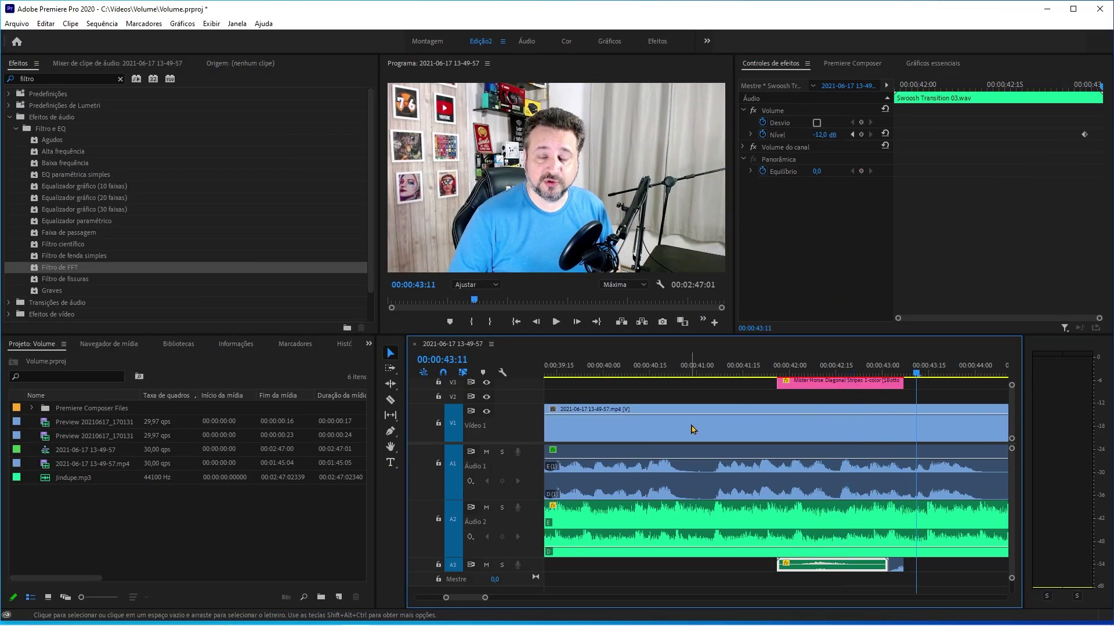
- Remove the short preview audio clip that follows the swoosh sound on audio track 3
{"action": "left_click", "coordinate": [897, 567]}
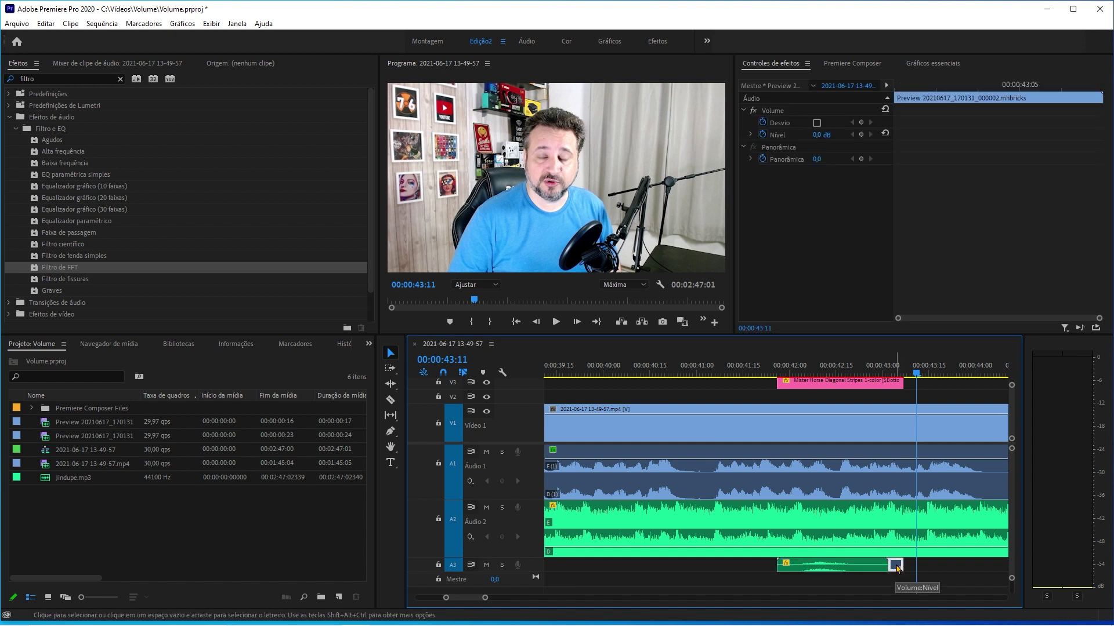
{"action": "left_click", "coordinate": [729, 390]}
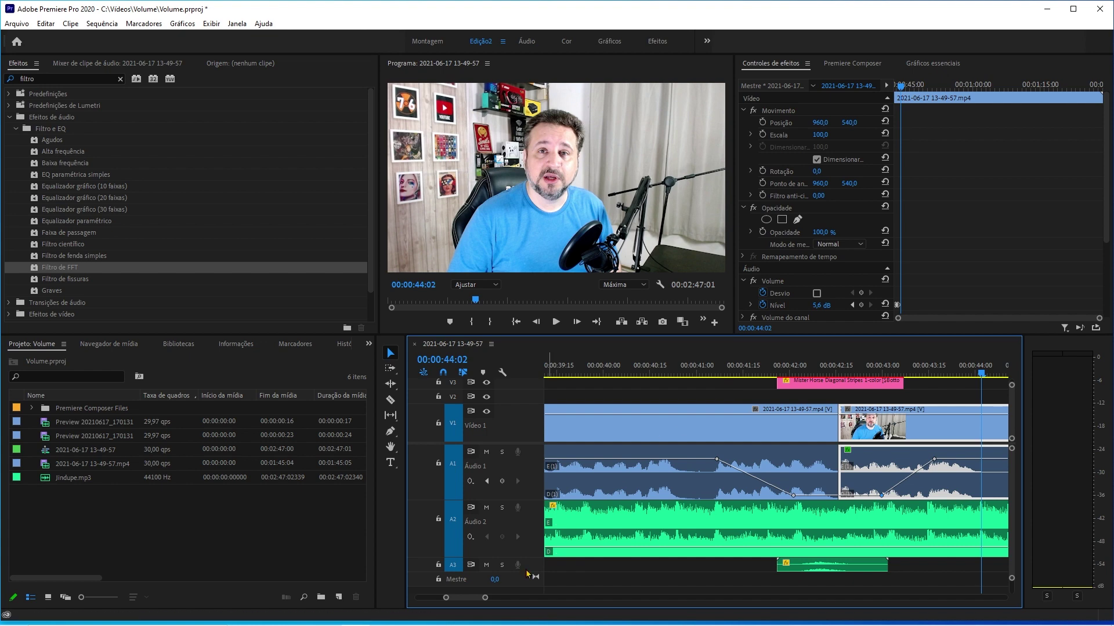
- Show both talking-head clips in full on the timeline, together with the music and transition
{"action": "left_click_drag", "start_coordinate": [485, 597], "coordinate": [603, 598]}
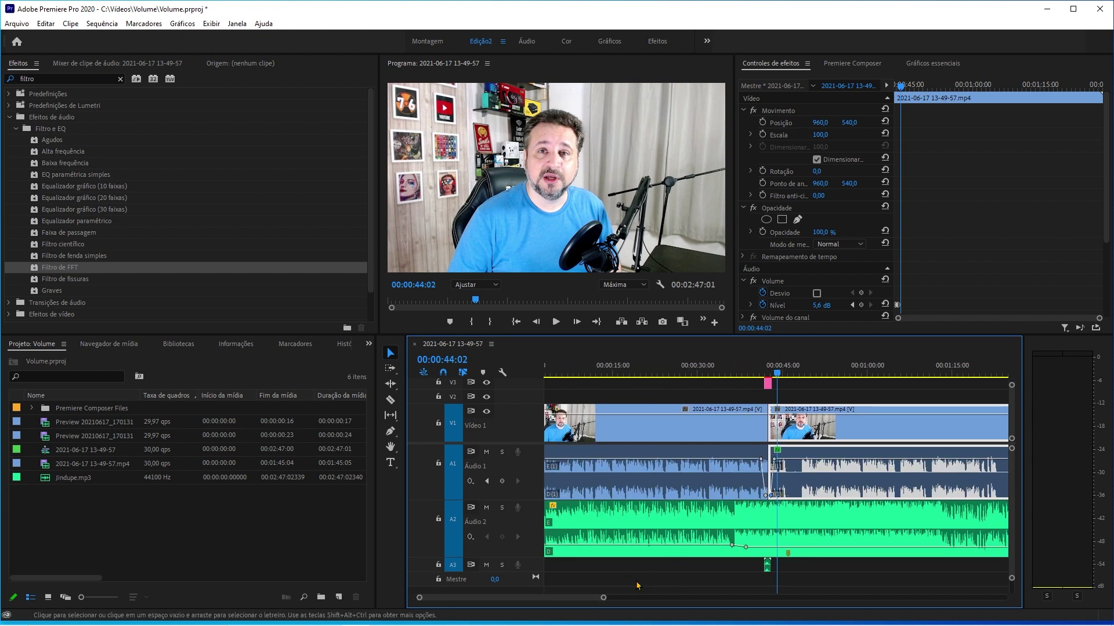
{"action": "left_click_drag", "start_coordinate": [604, 599], "coordinate": [656, 602]}
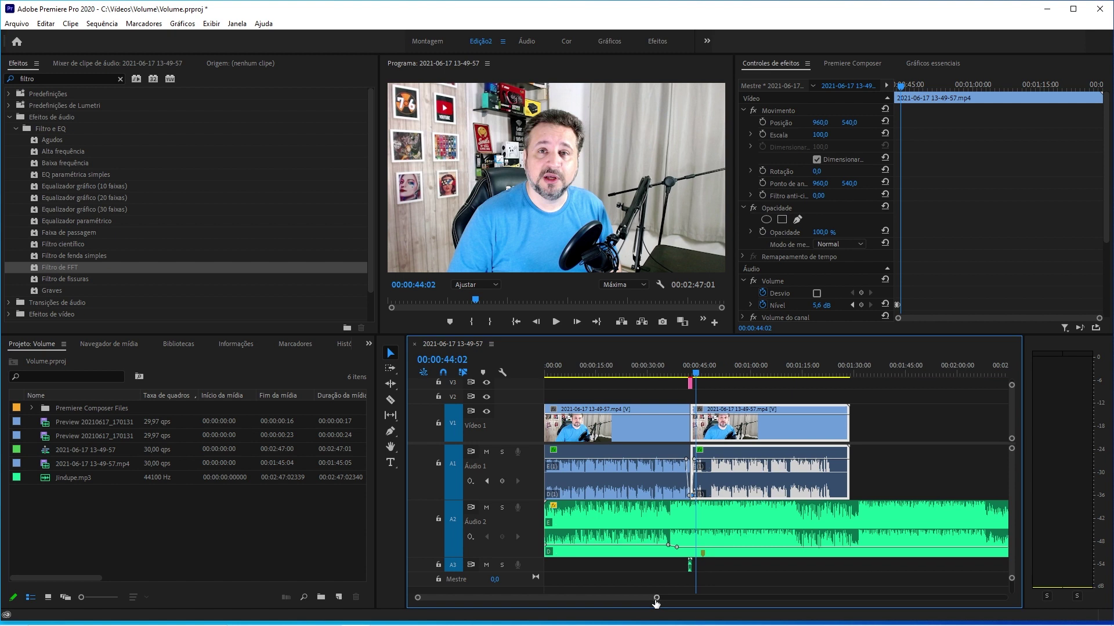